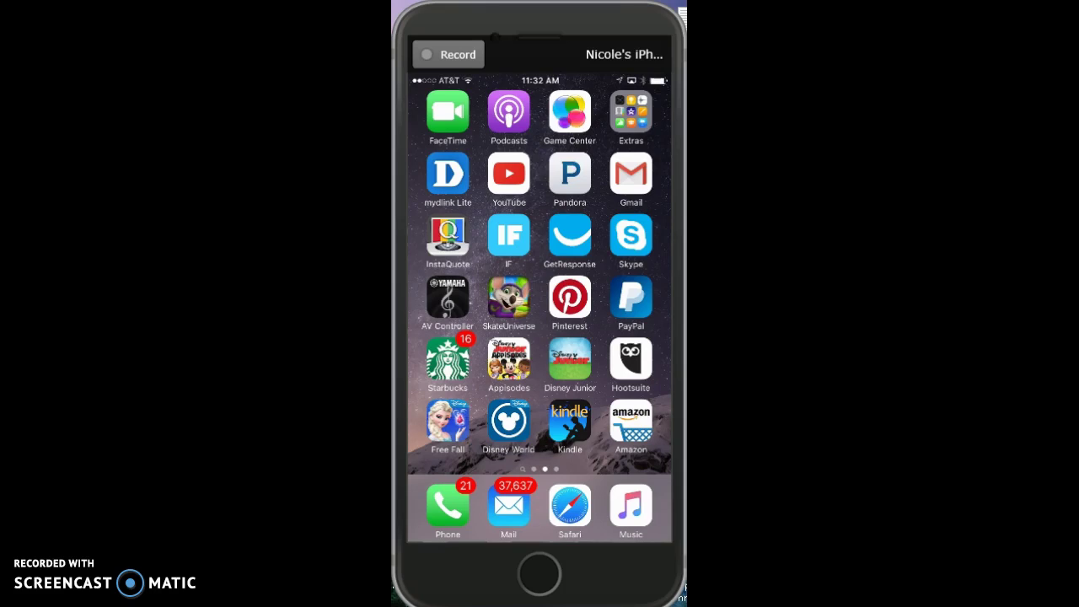
- Switch to InstaQuote, clear the sample quote from the canvas and apply the Classy template
left_click(448, 239)
left_click(437, 266)
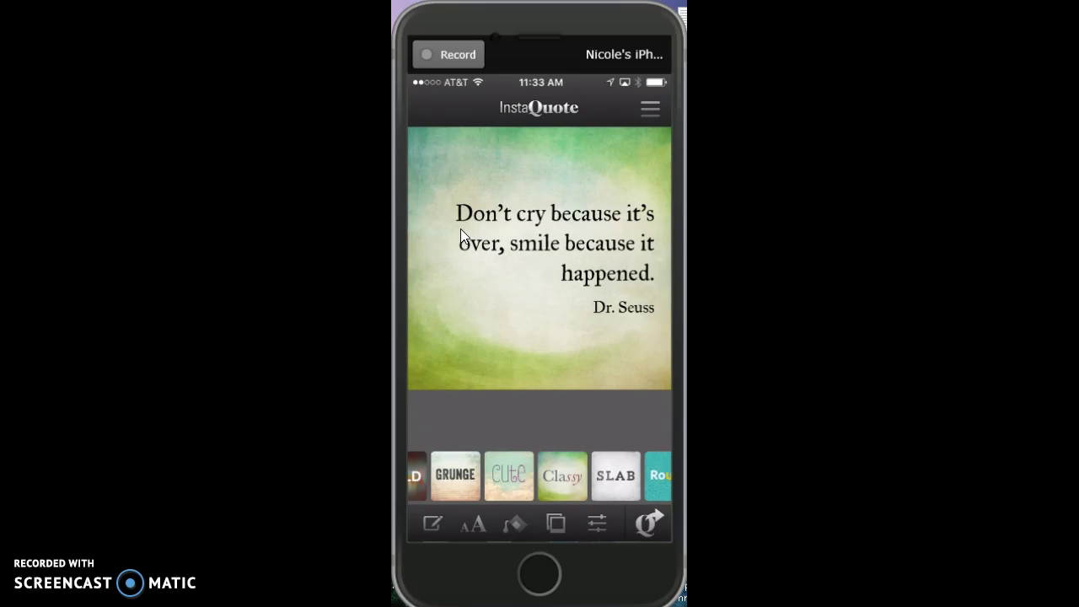
left_click(461, 229)
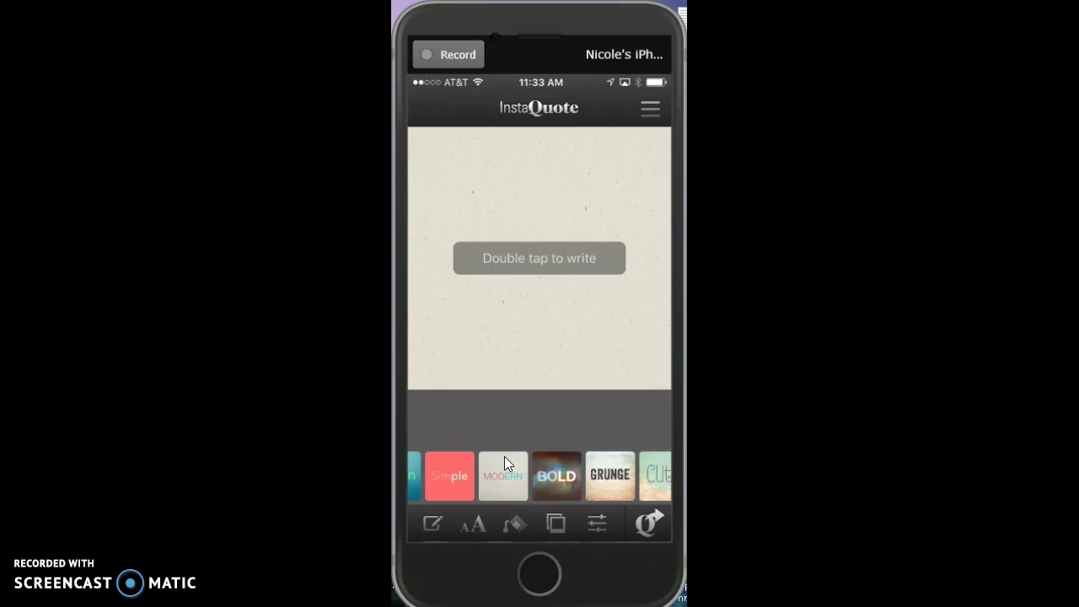
left_click(614, 478)
left_click(538, 475)
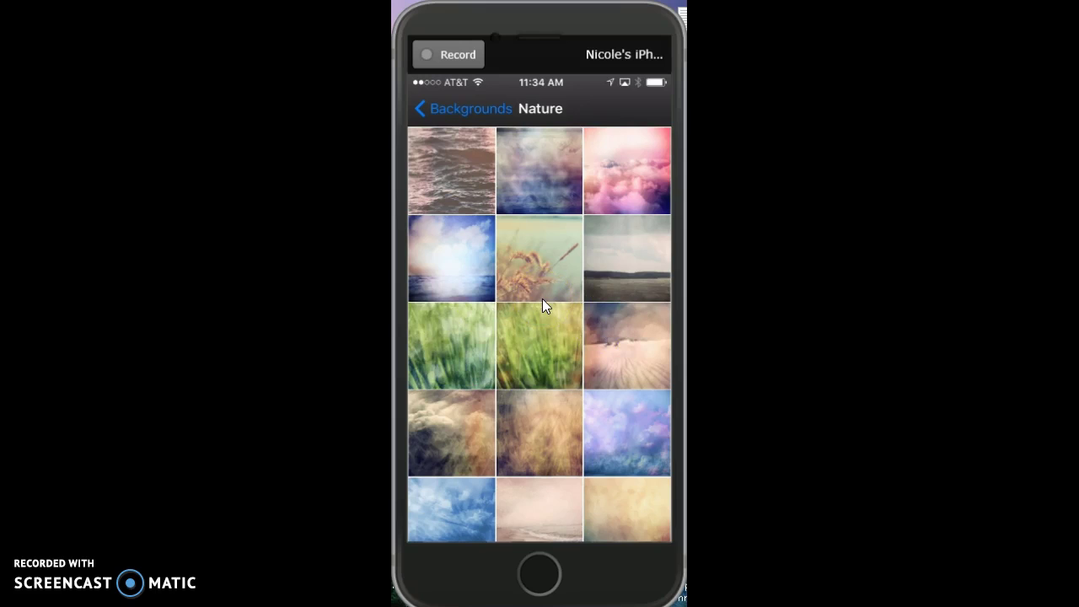
left_click(494, 108)
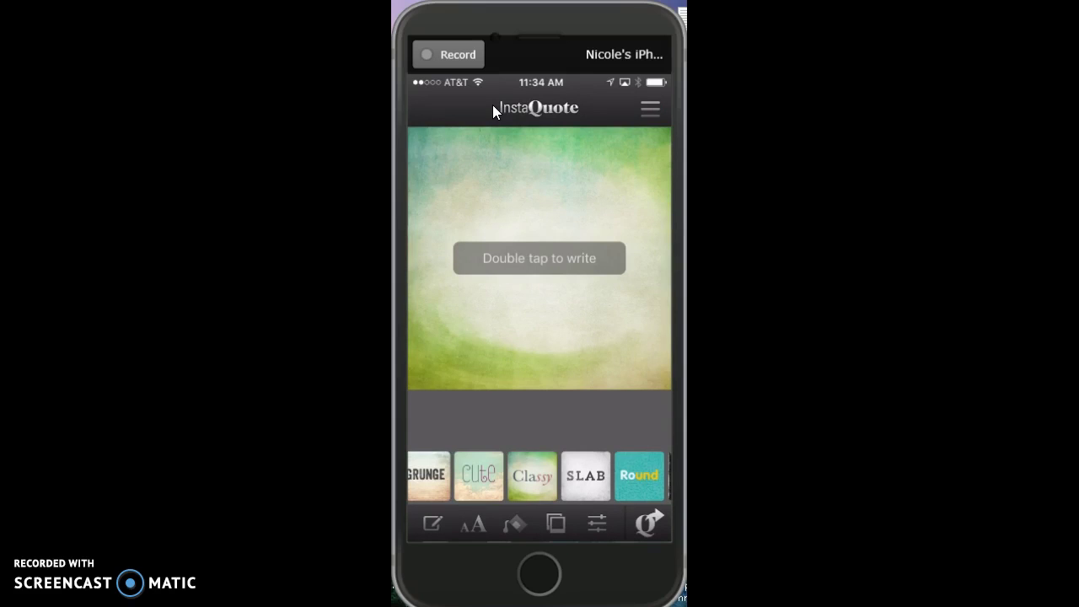
- Fill the blank canvas with the random Dr. Seuss quote starting "Be who you are and say what you feel"
double_click(554, 258)
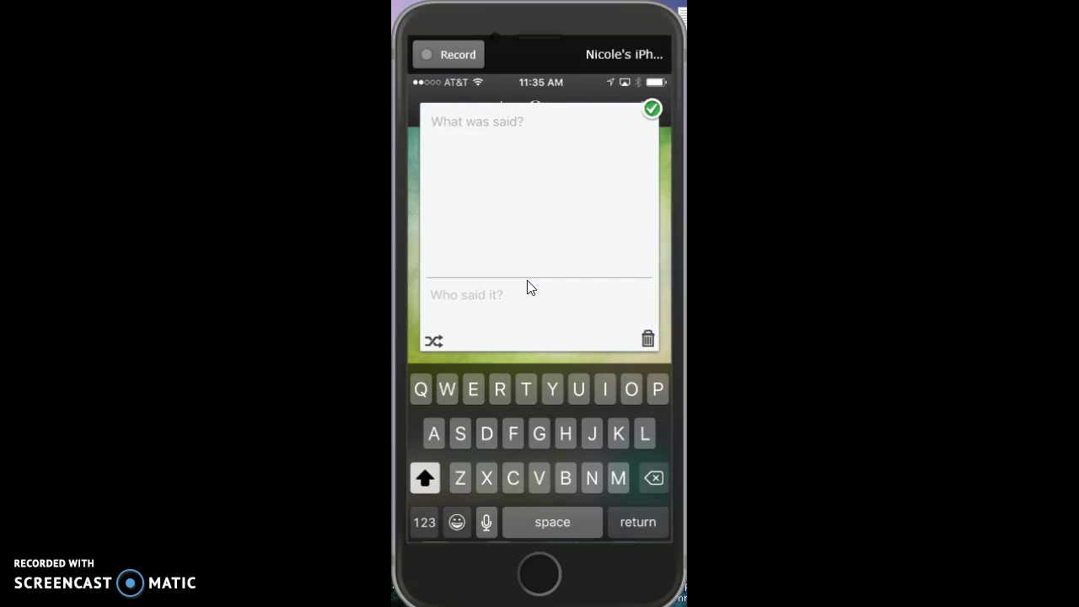
left_click(434, 342)
left_click(433, 347)
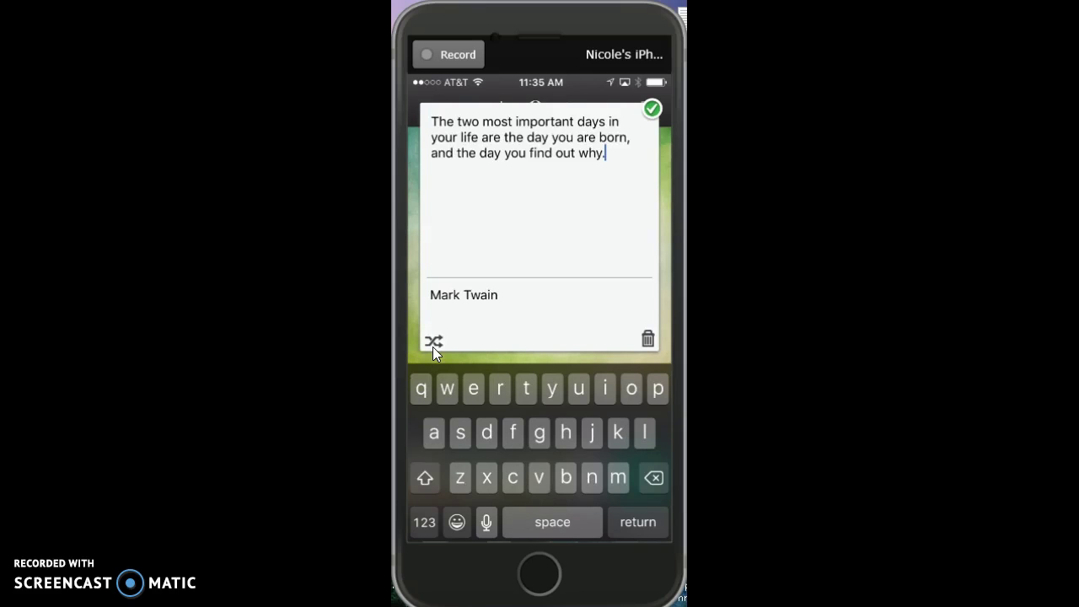
left_click(432, 347)
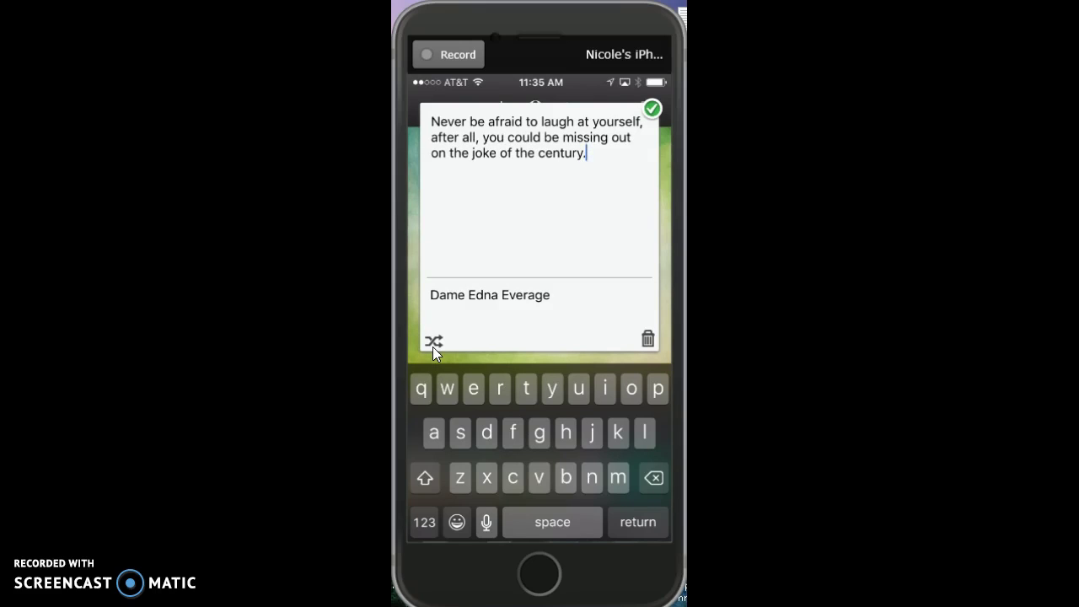
left_click(433, 347)
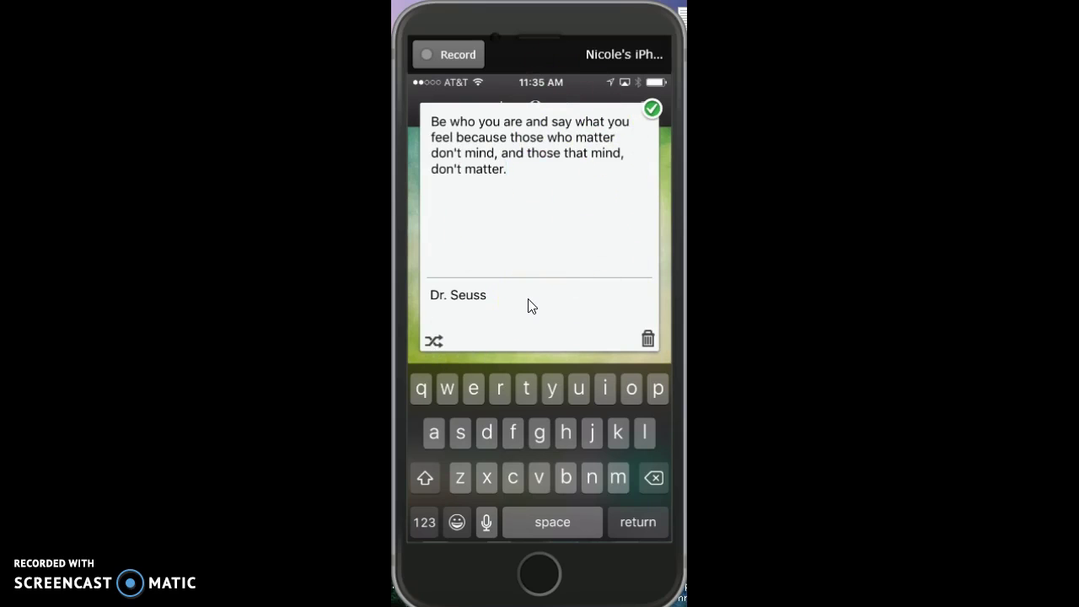
left_click(525, 215)
left_click(653, 112)
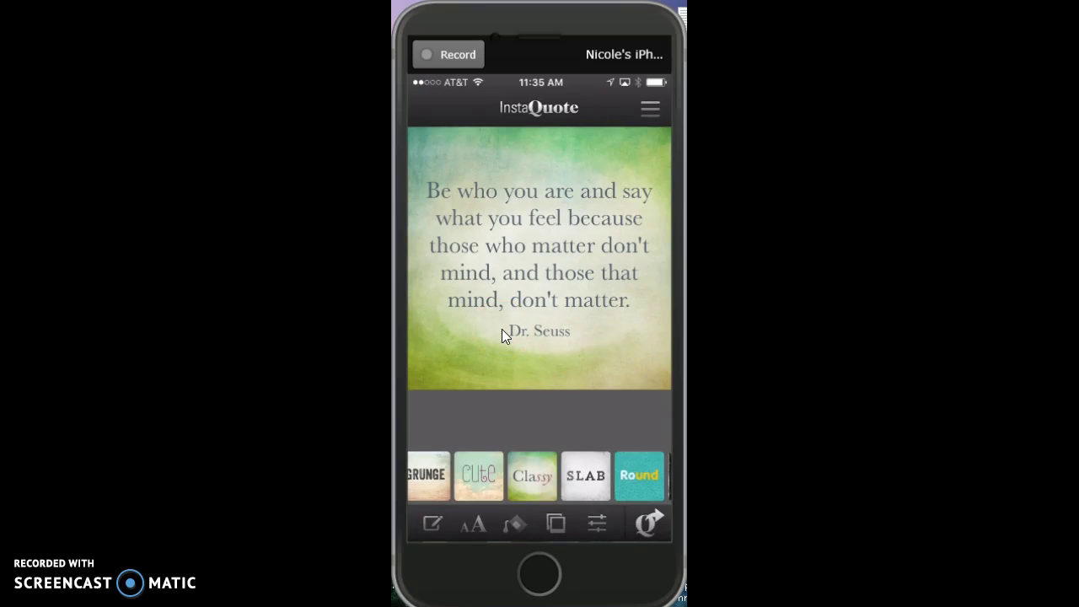
- Narrow the frame width of the quote text by one increment
left_click(485, 523)
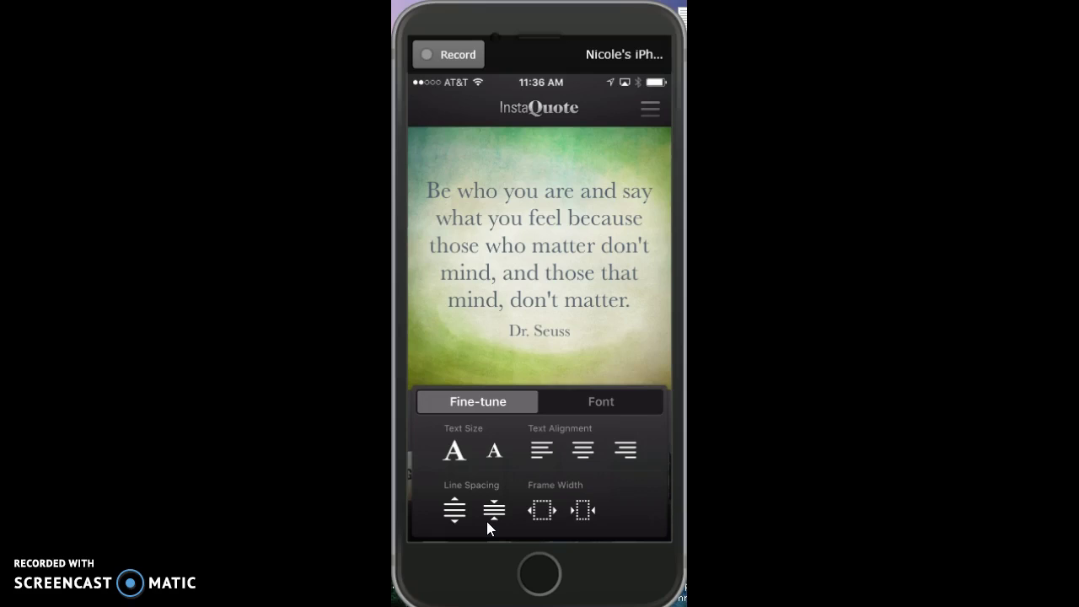
left_click(677, 513)
left_click(599, 403)
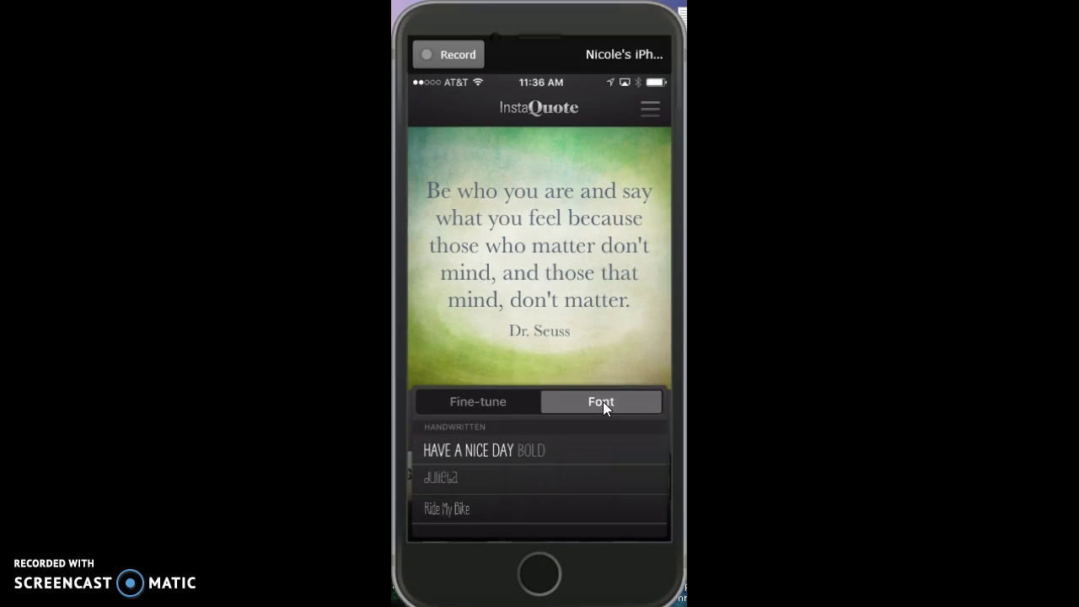
left_click(478, 401)
left_click(582, 509)
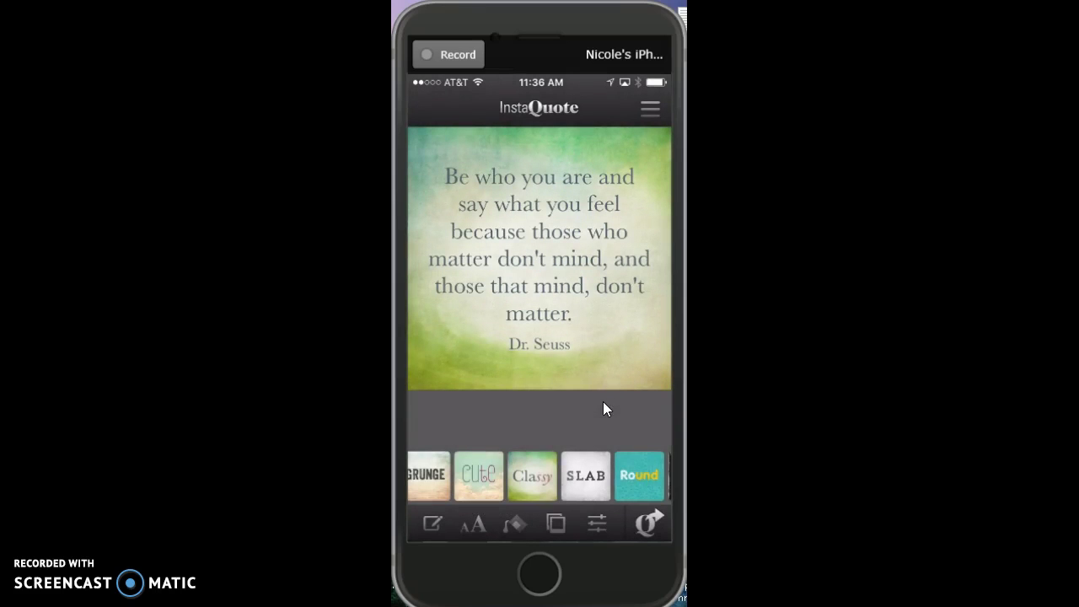
- Set the quote's text color to black
left_click(500, 526)
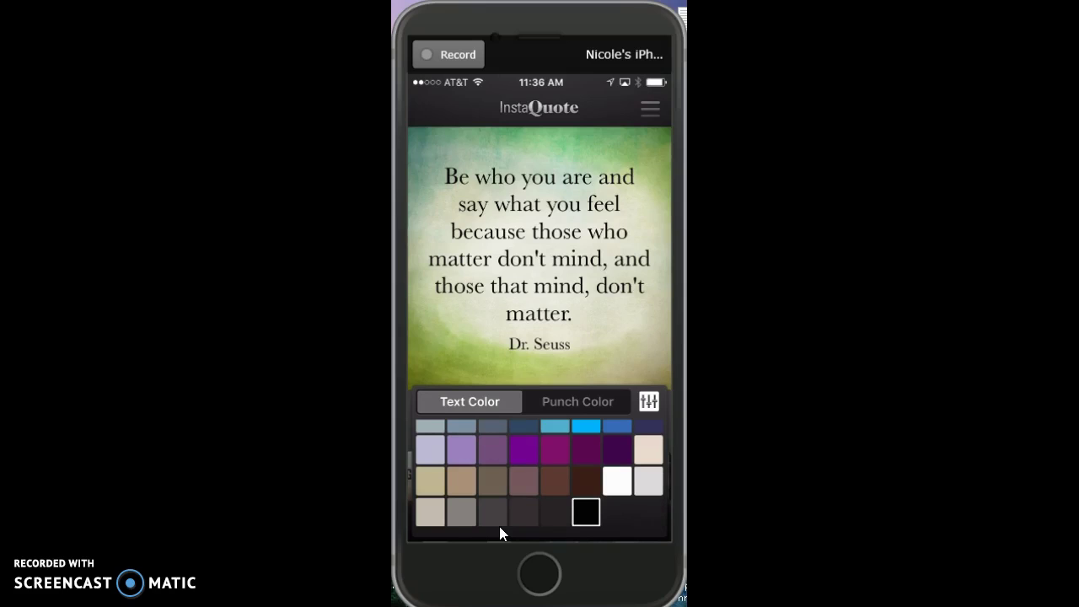
left_click(499, 526)
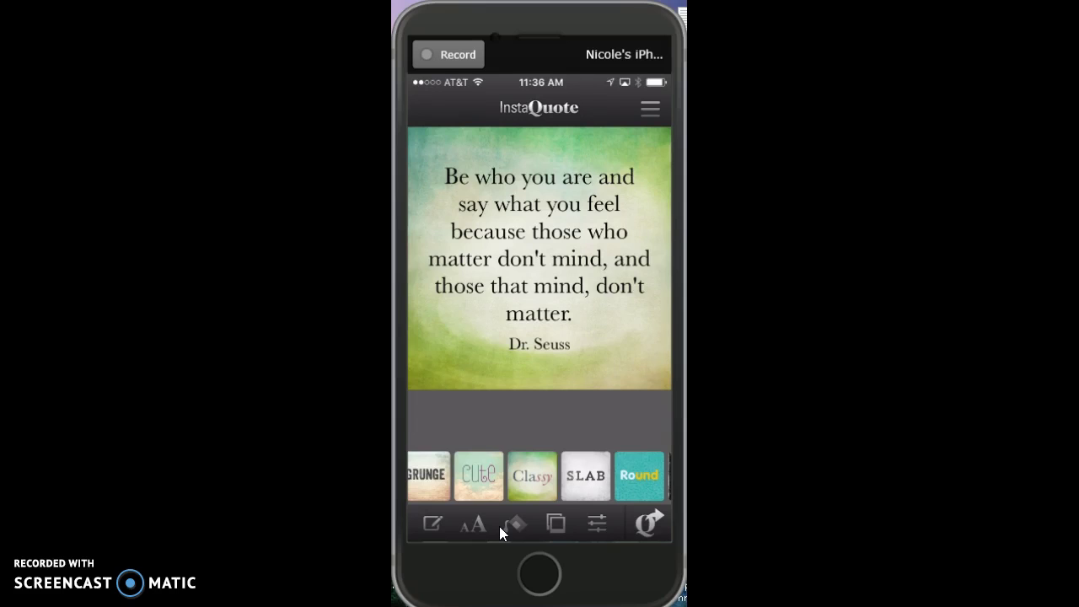
left_click(500, 526)
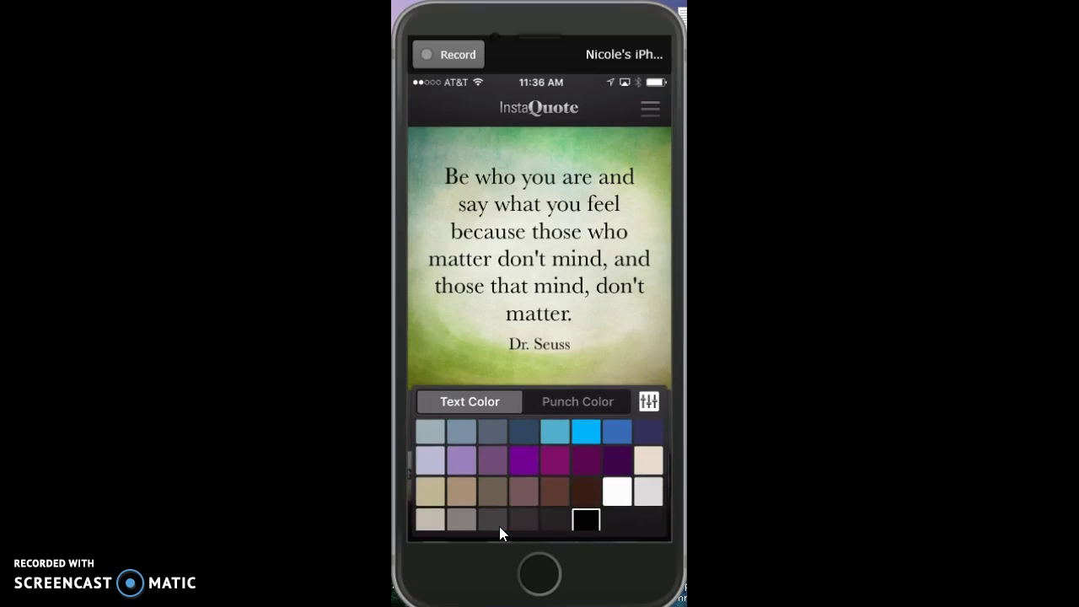
left_click(499, 526)
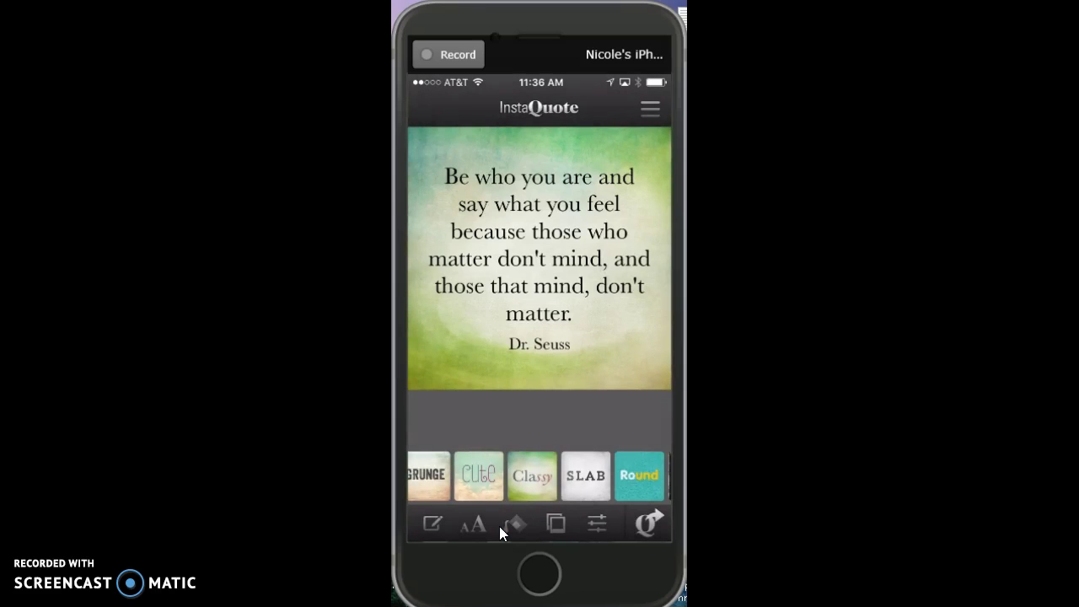
- Restyle the quote with a thin handwritten font, left-aligned on a cloudy blue sky background
left_click(473, 524)
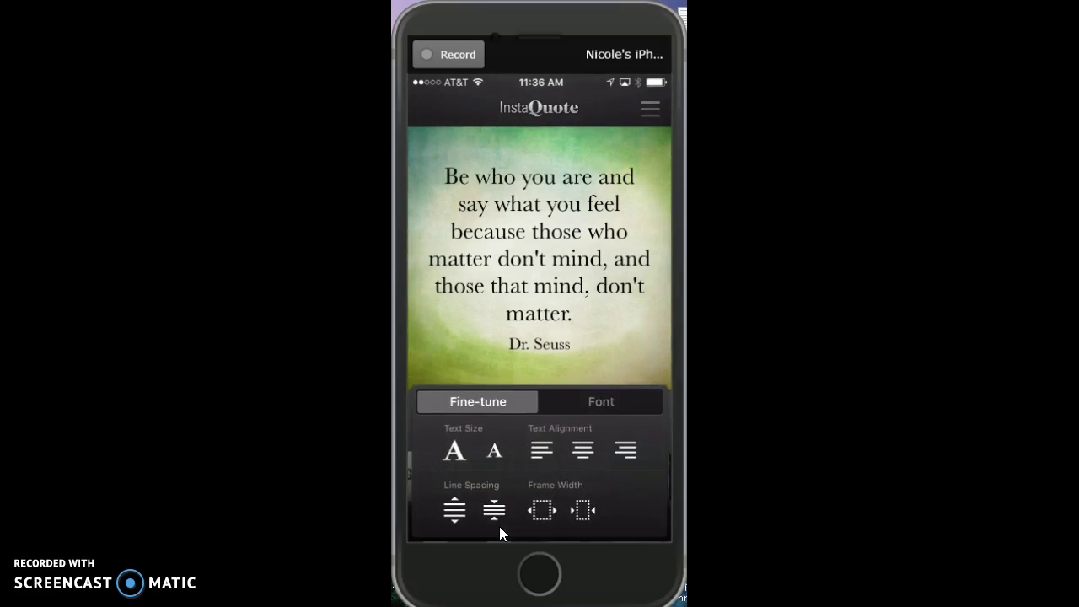
left_click(494, 503)
left_click(458, 452)
left_click(580, 445)
left_click(532, 479)
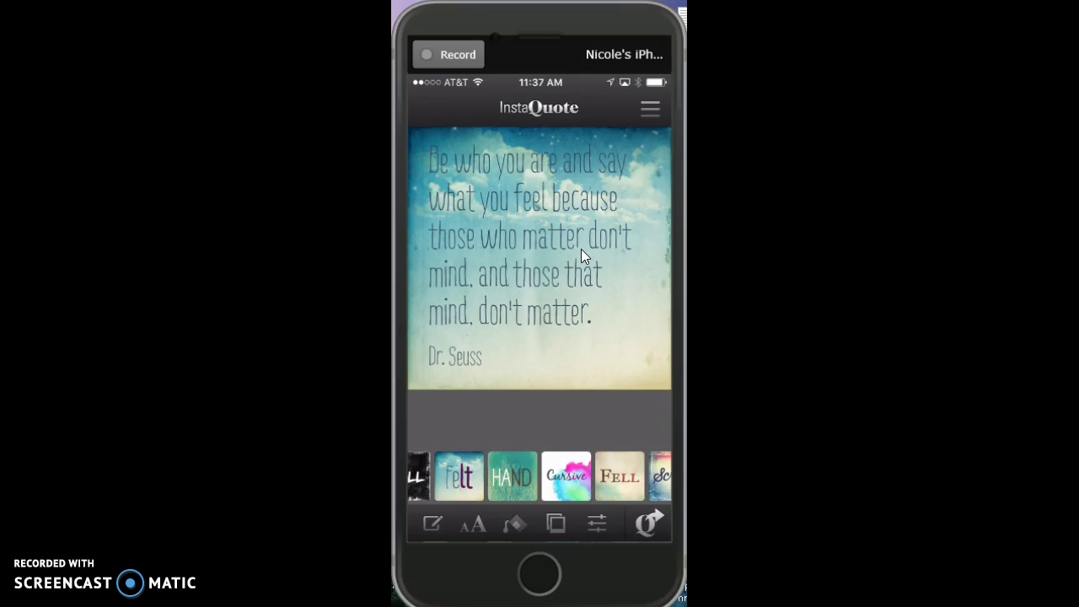
- Save the finished quote image to the Camera Roll
left_click(570, 478)
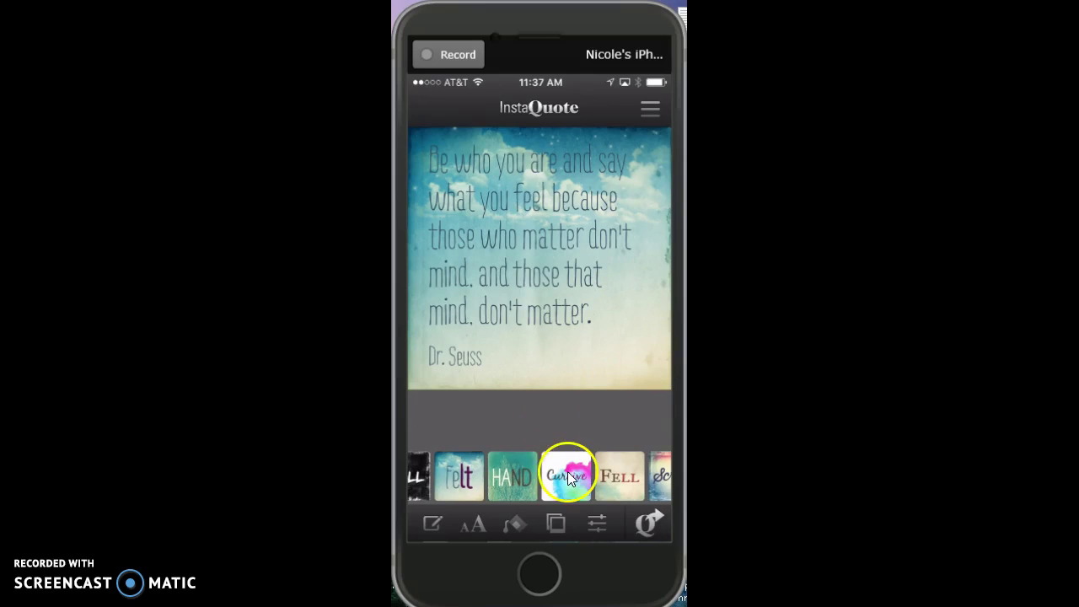
left_click(632, 529)
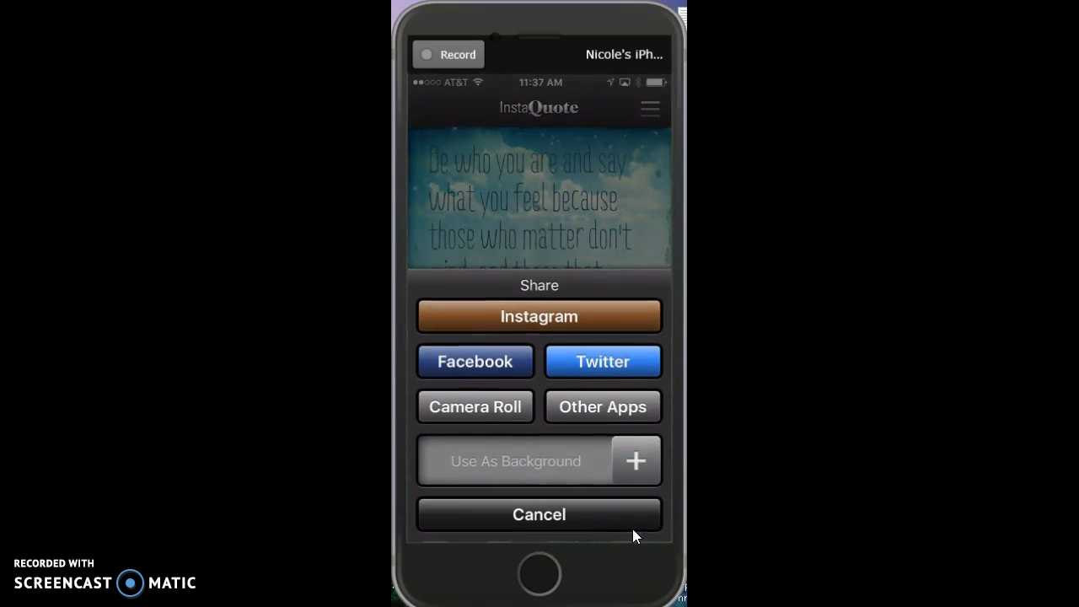
left_click(506, 413)
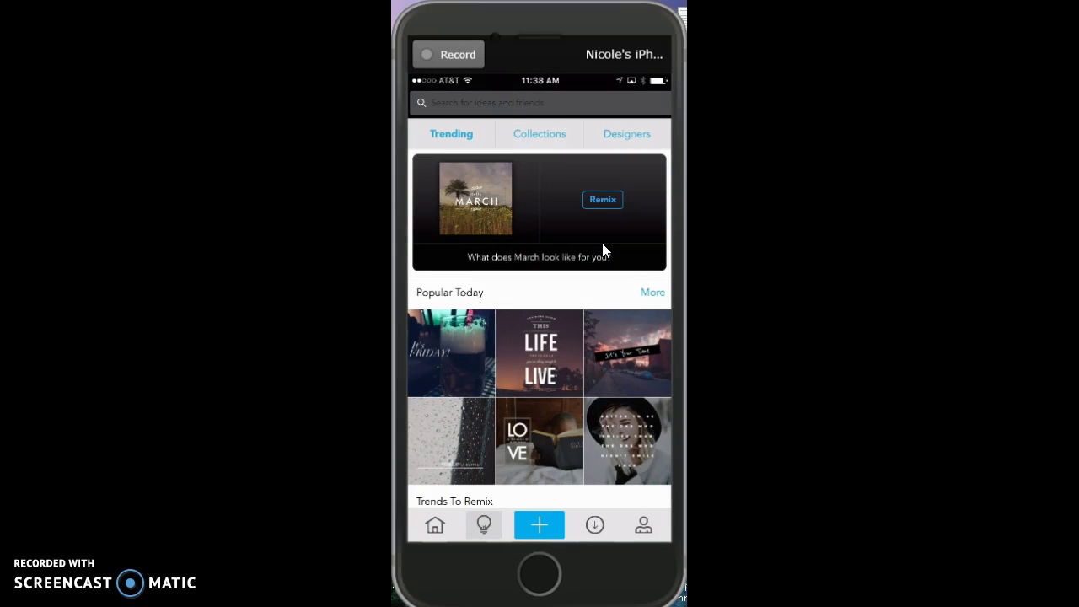
- Create a new design from the saved quote image, adding a yellow underline and a yellow arrow outline as layers, and finish it
left_click(540, 524)
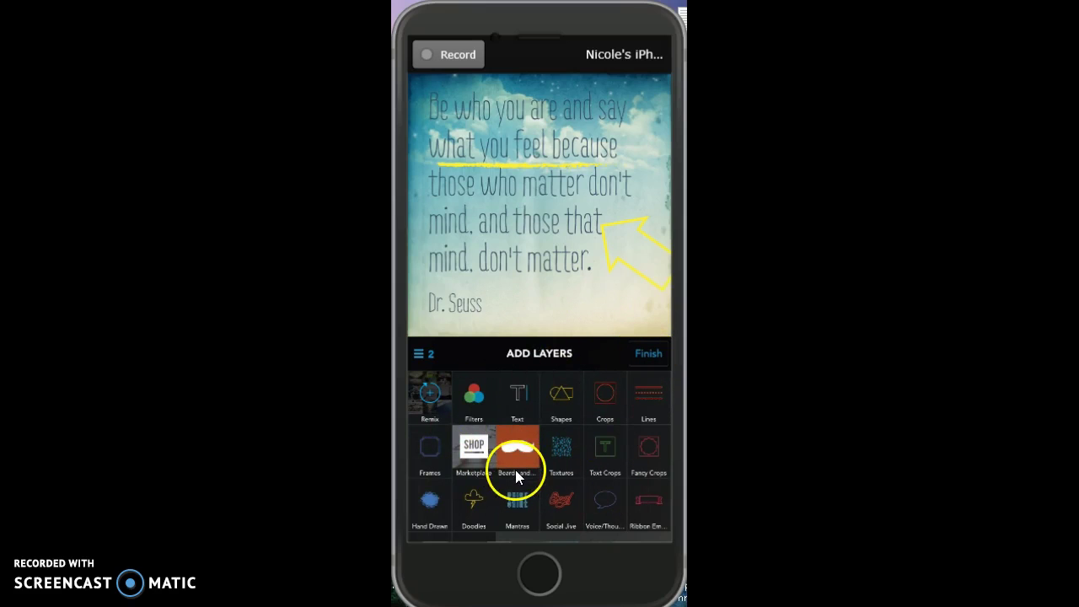
left_click(643, 352)
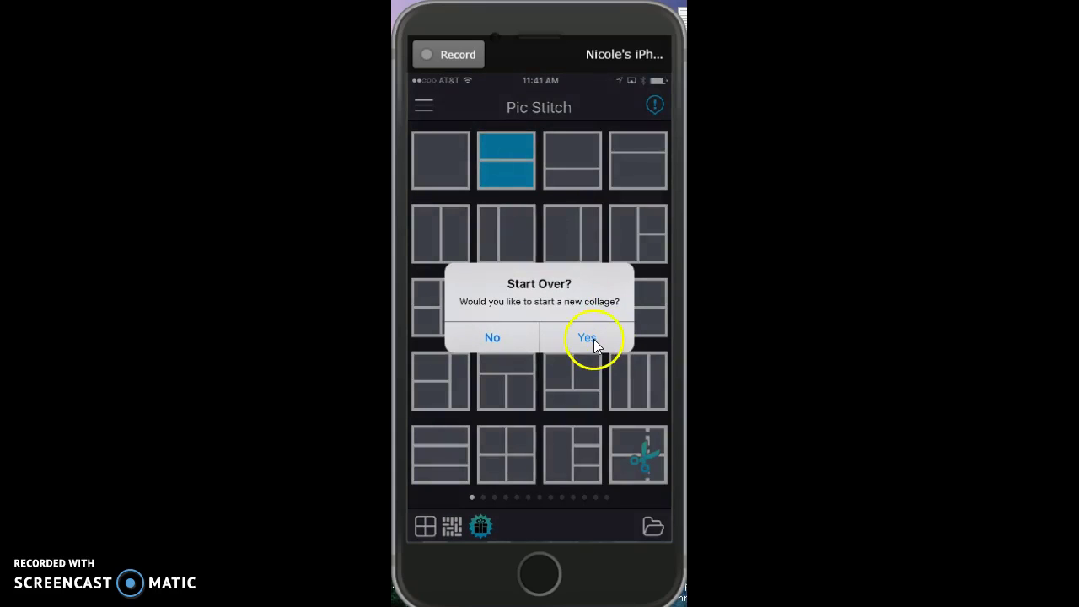
- Build a new two-row Pic Stitch collage with the "Don't cry because it's over" quote above the Friday morning Happy Hour image, and export it
left_click(591, 339)
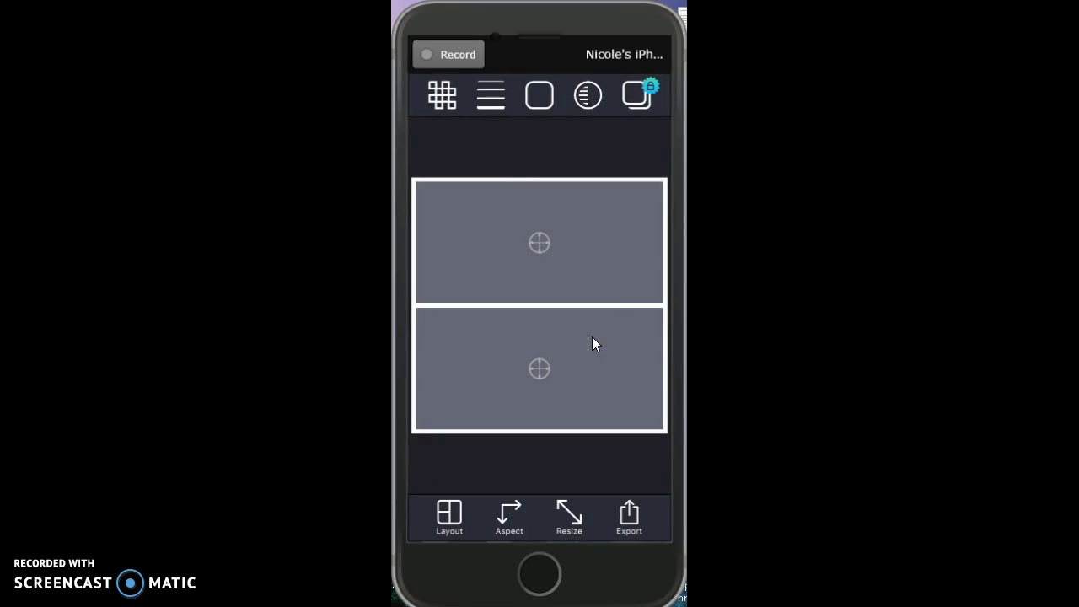
left_click(540, 248)
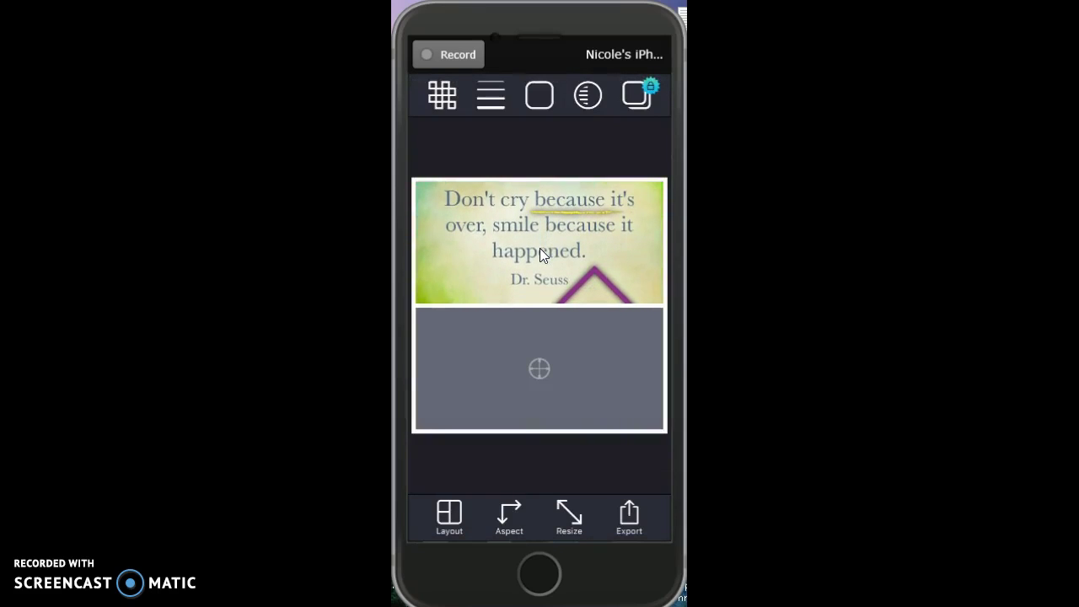
left_click(542, 371)
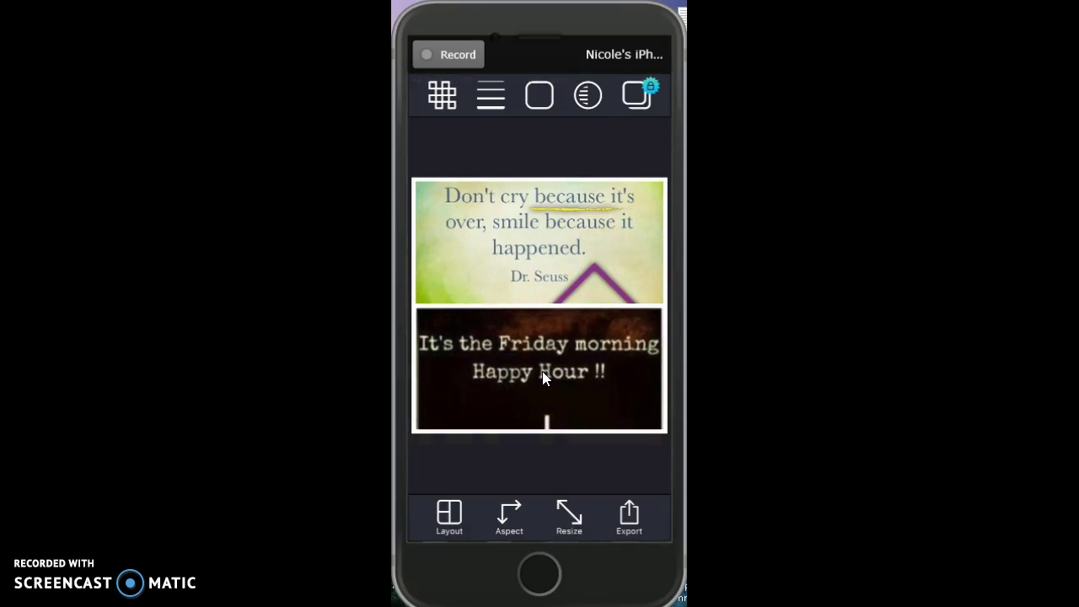
left_click(524, 432)
left_click(637, 516)
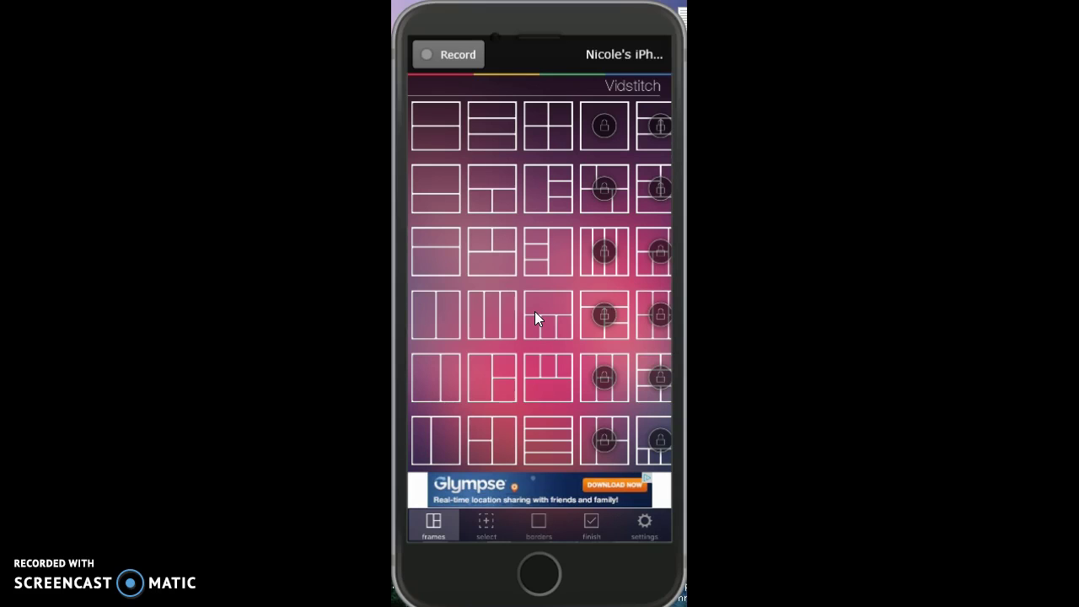
- Look over the frame layouts available for video collages in Vidstitch
left_click(405, 277)
left_click(582, 428)
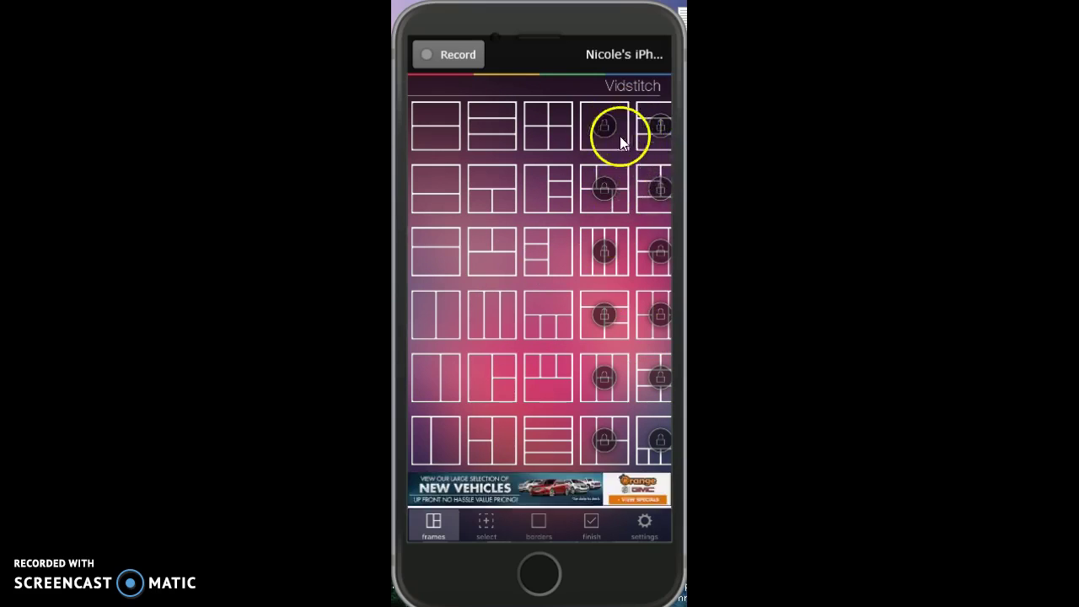
left_click(646, 133)
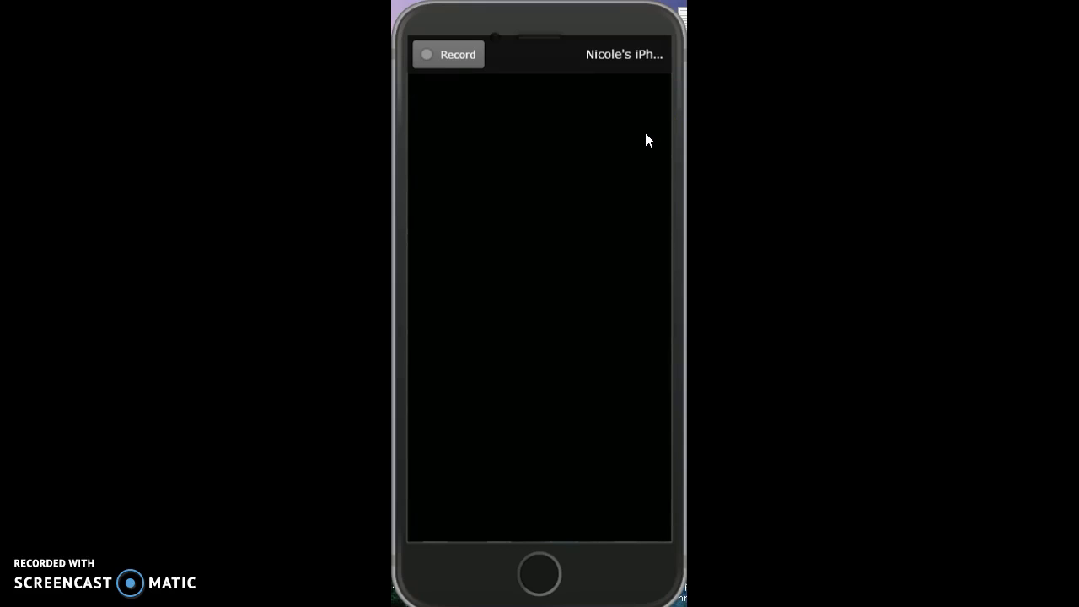